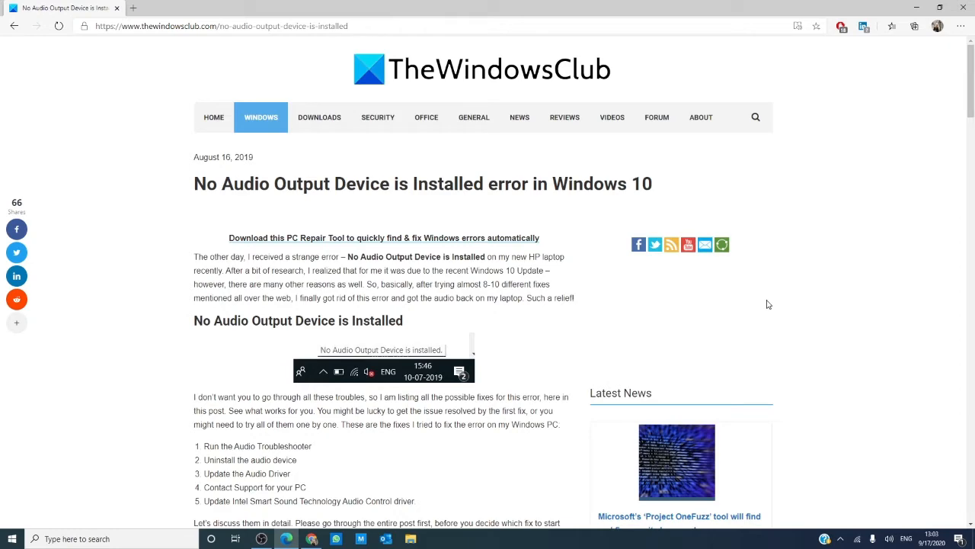
- Open Windows Settings to the Additional troubleshooters page showing the Playing Audio troubleshooter
click(914, 11)
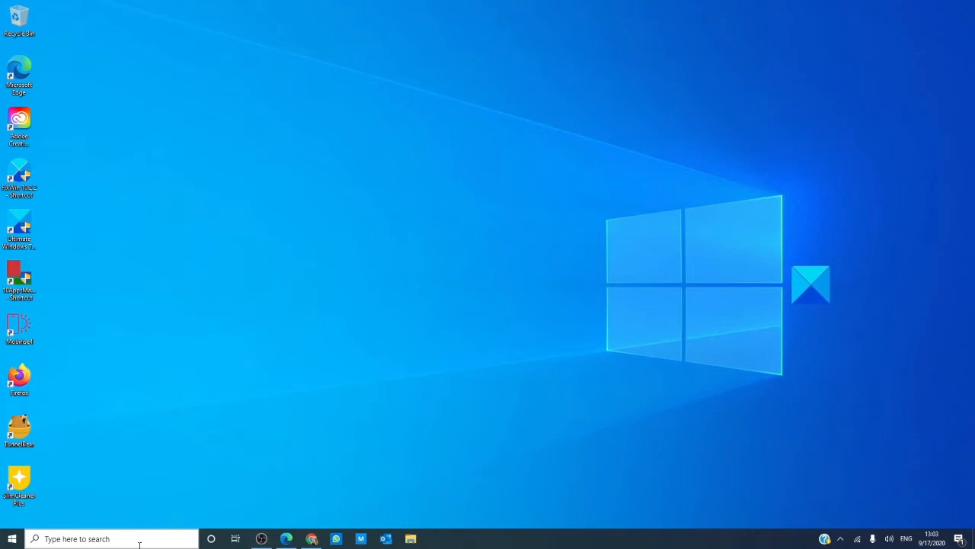
key(super+i)
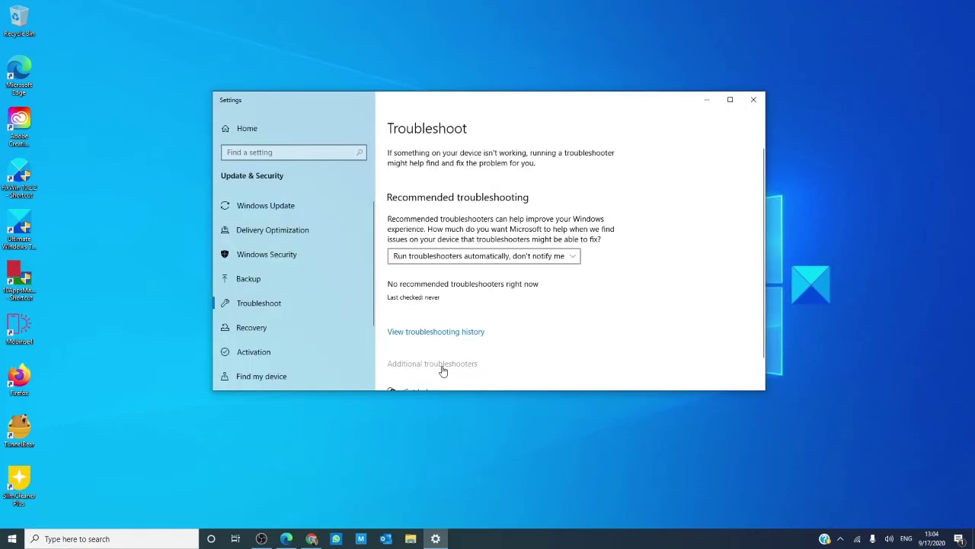
click(442, 368)
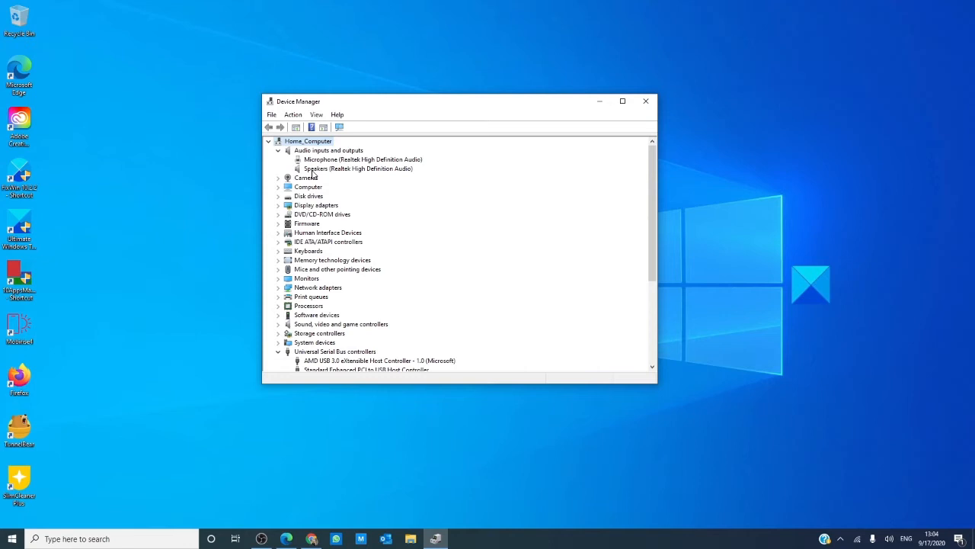
- Search automatically for an updated Realtek High Definition Audio driver and dismiss the 'best drivers already installed' result
click(313, 171)
scroll(334, 343, down, 5)
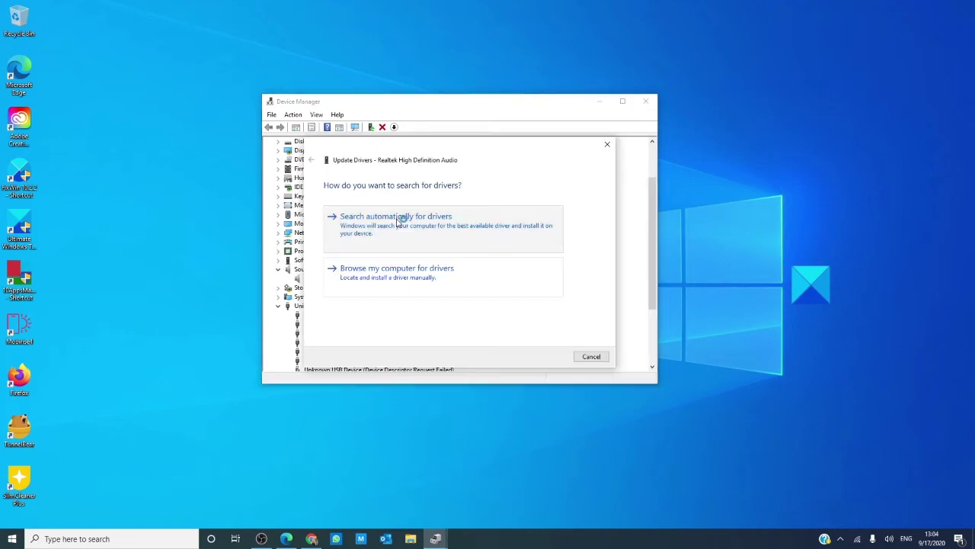
click(399, 220)
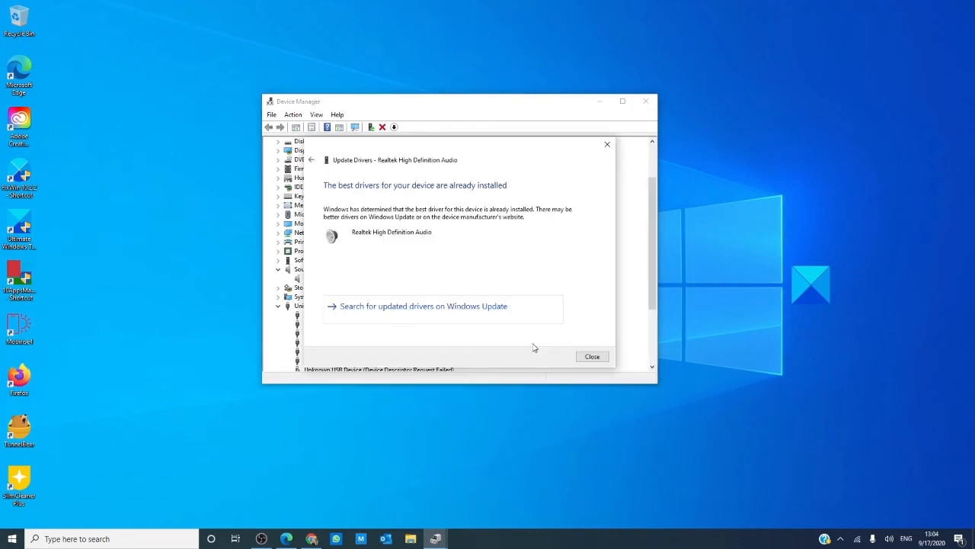
click(583, 357)
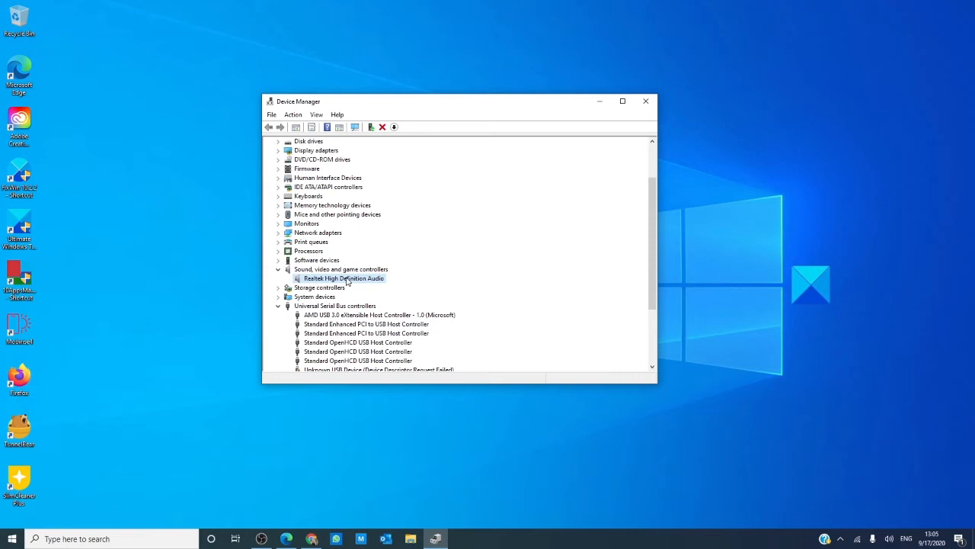
right_click(346, 281)
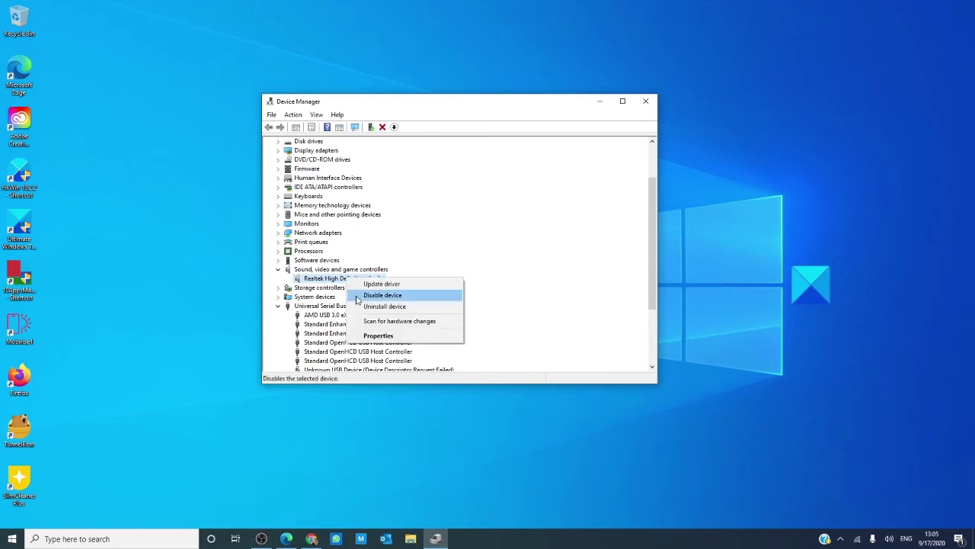
click(378, 336)
click(398, 148)
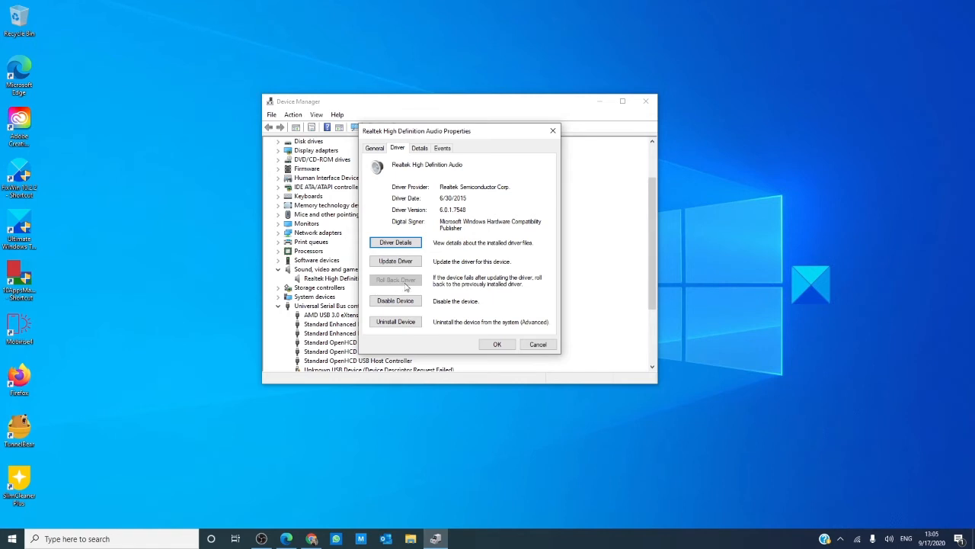
click(500, 347)
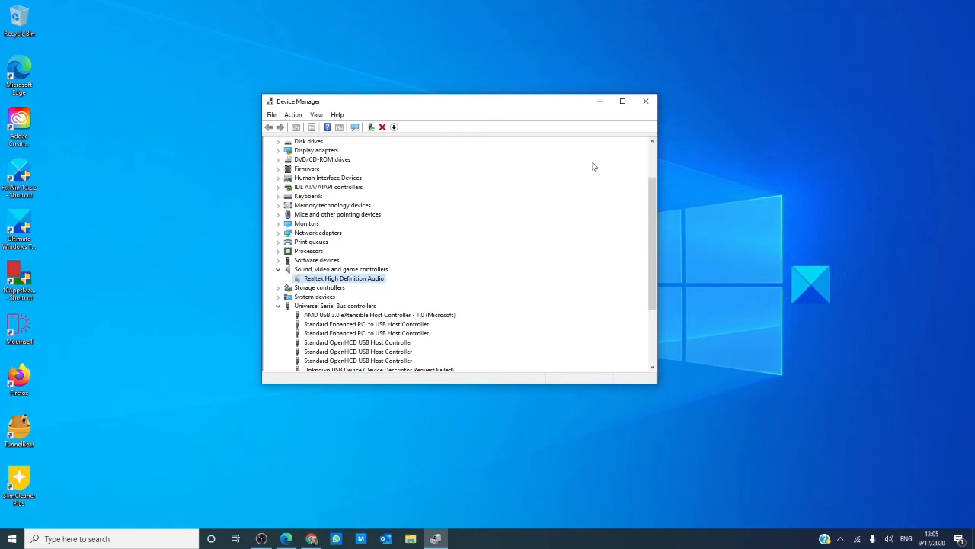
right_click(366, 283)
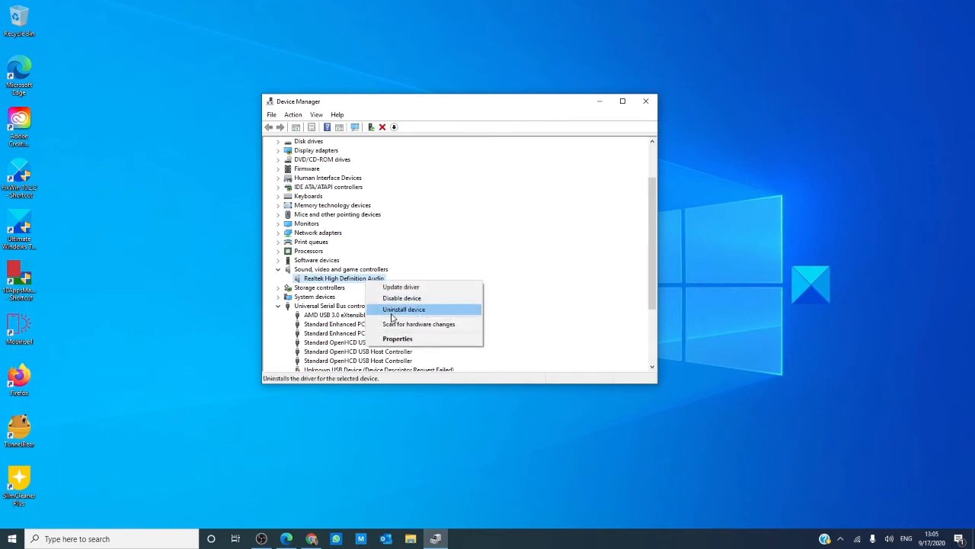
click(467, 262)
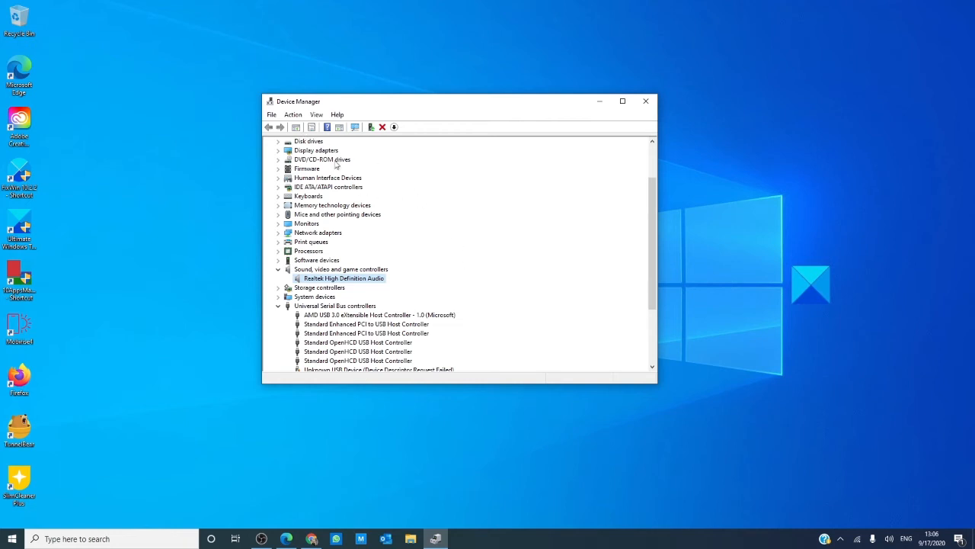
click(294, 116)
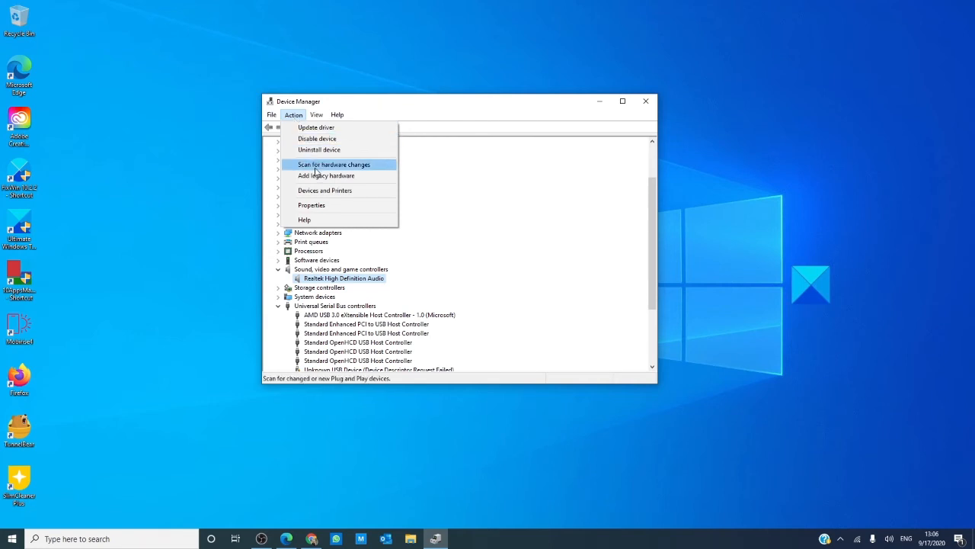
click(516, 216)
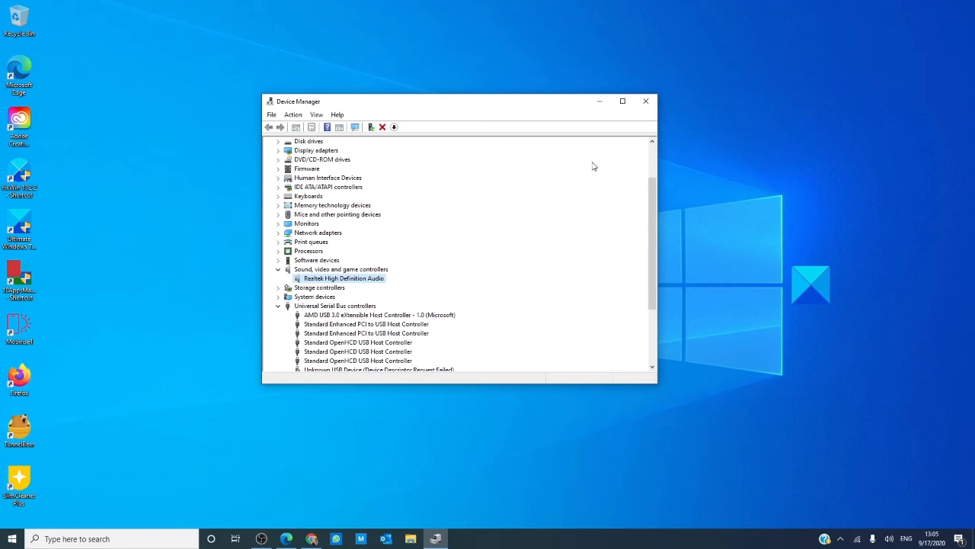
- Restore the Edge window with TheWindowsClub's No Audio Output Device article
click(285, 539)
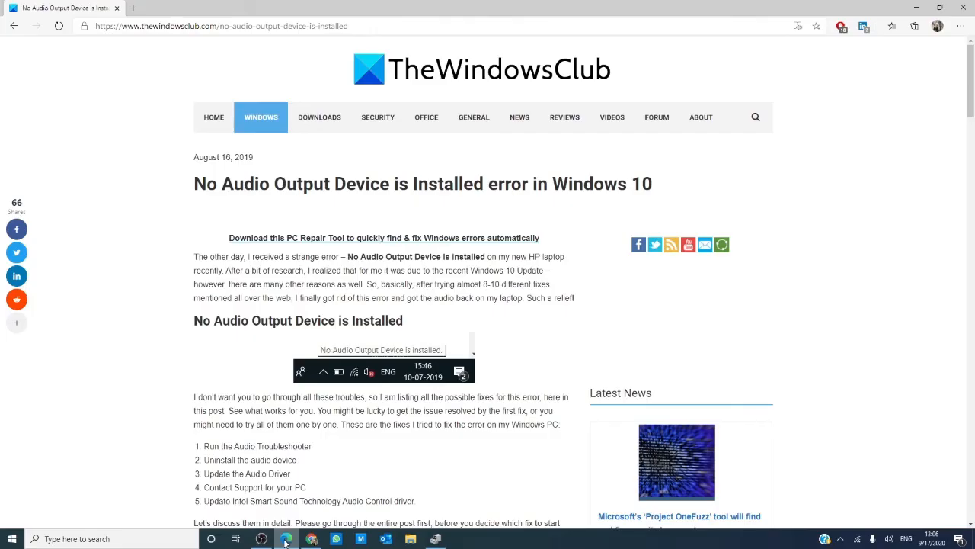